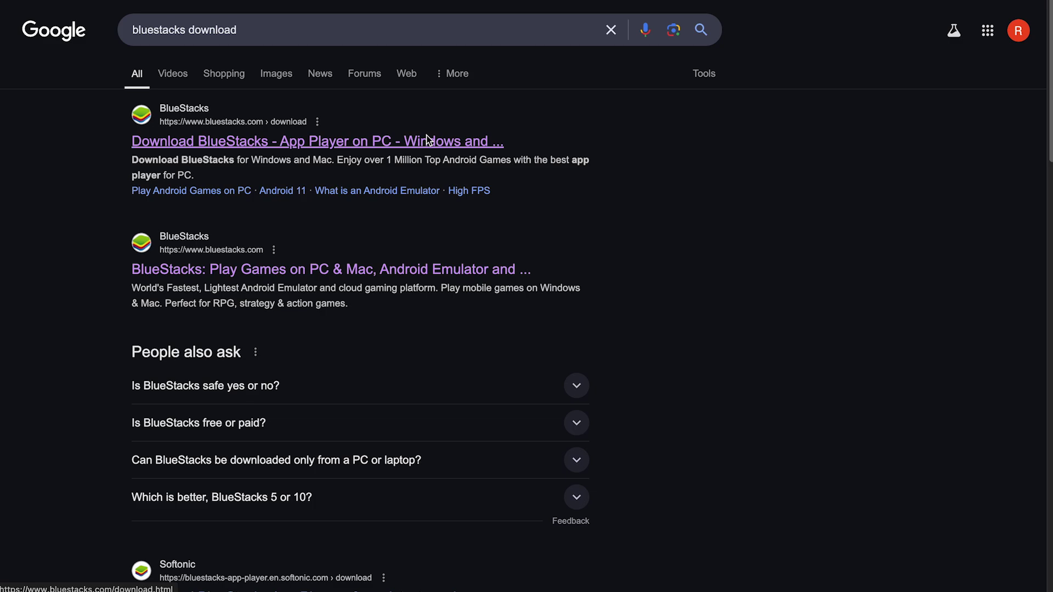
- From the official BlueStacks page, download the 948 MB BlueStacks Air installer package and open it
click(416, 142)
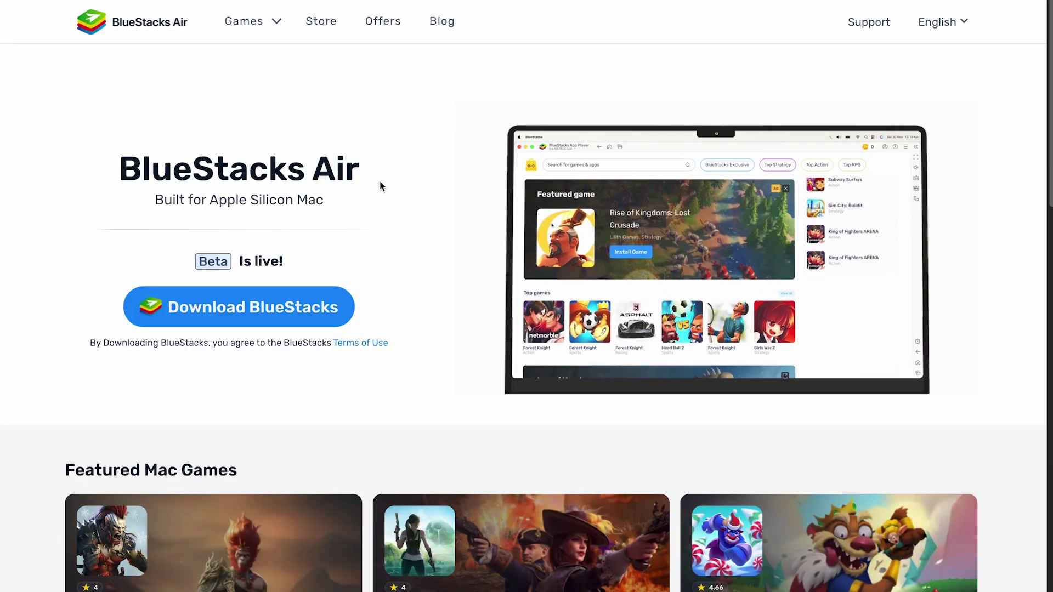
drag(325, 201, 150, 202)
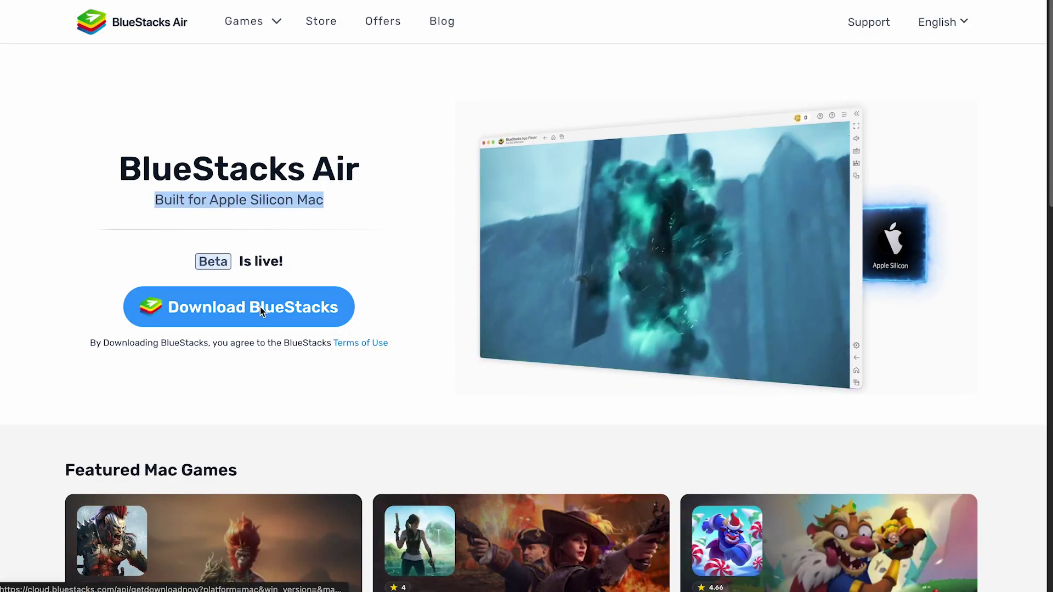
click(261, 307)
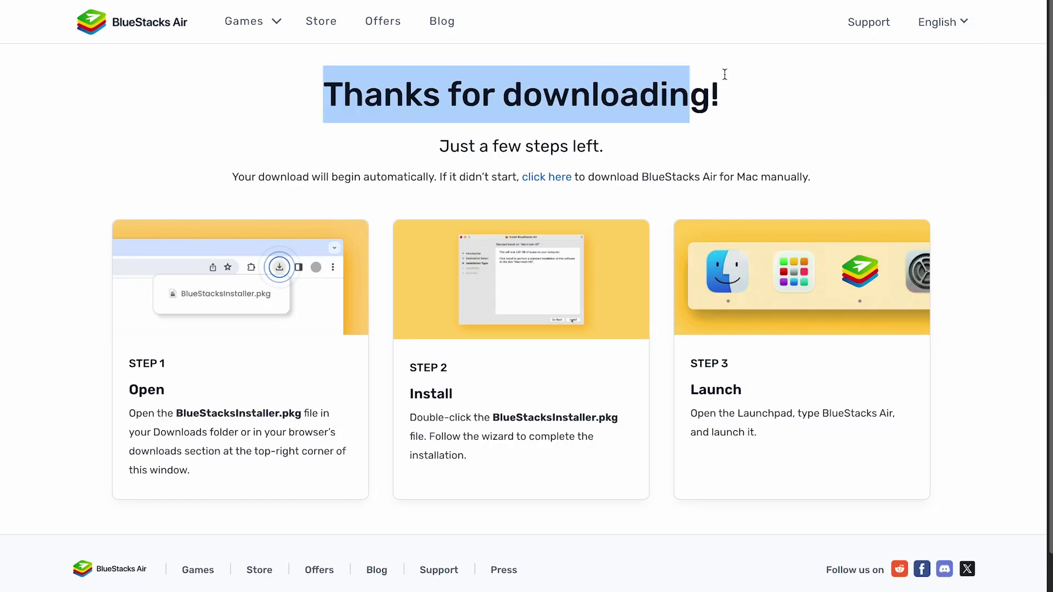
drag(325, 121, 796, 83)
drag(658, 146, 398, 151)
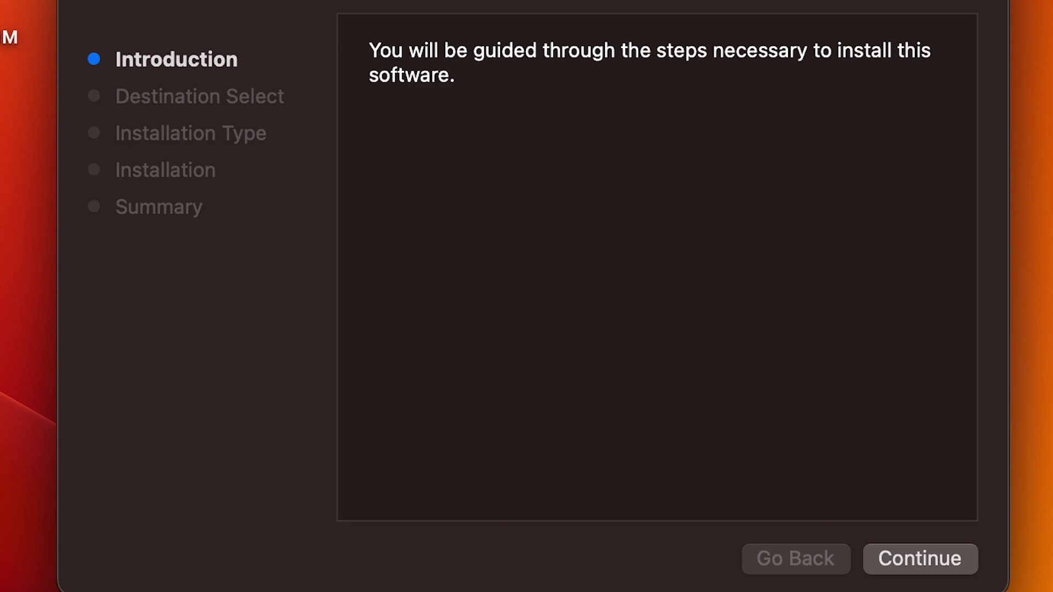
- Continue past the introduction, install on Macintosh HD, and authorize with the admin password
click(894, 552)
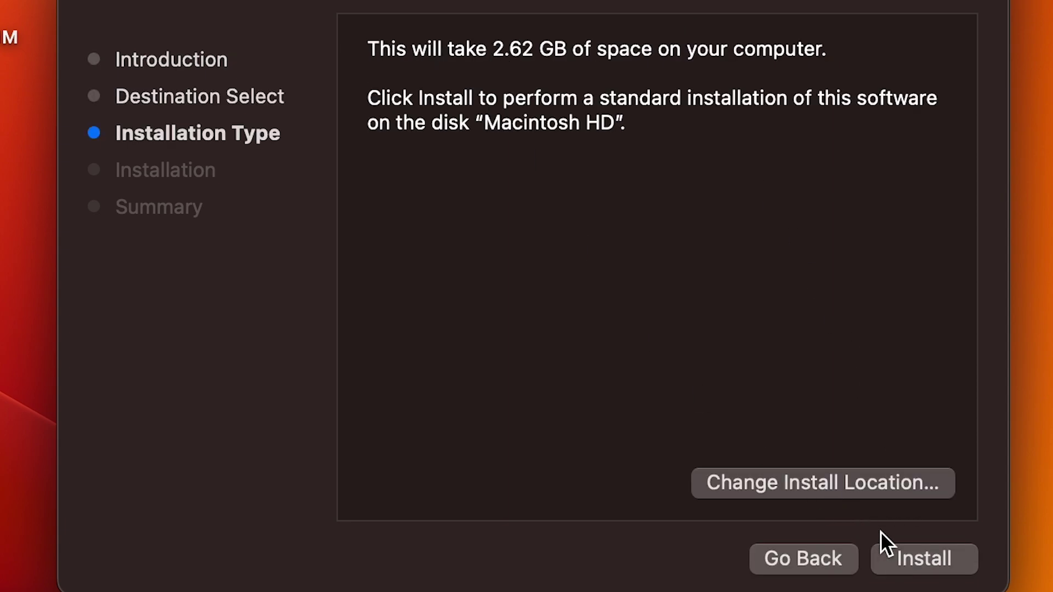
click(888, 549)
text(•••••)
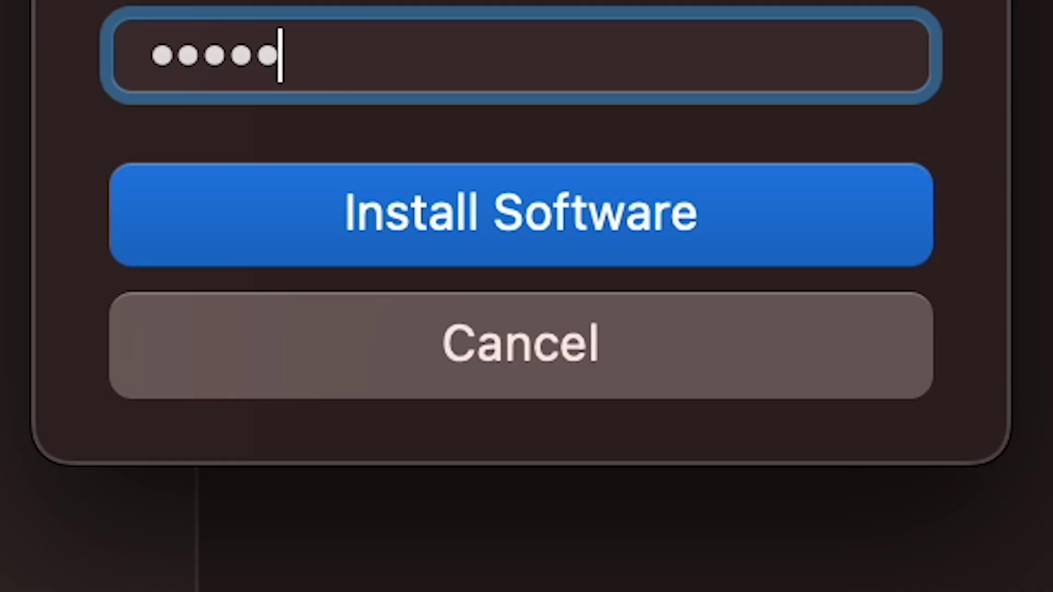
text(•••••••)
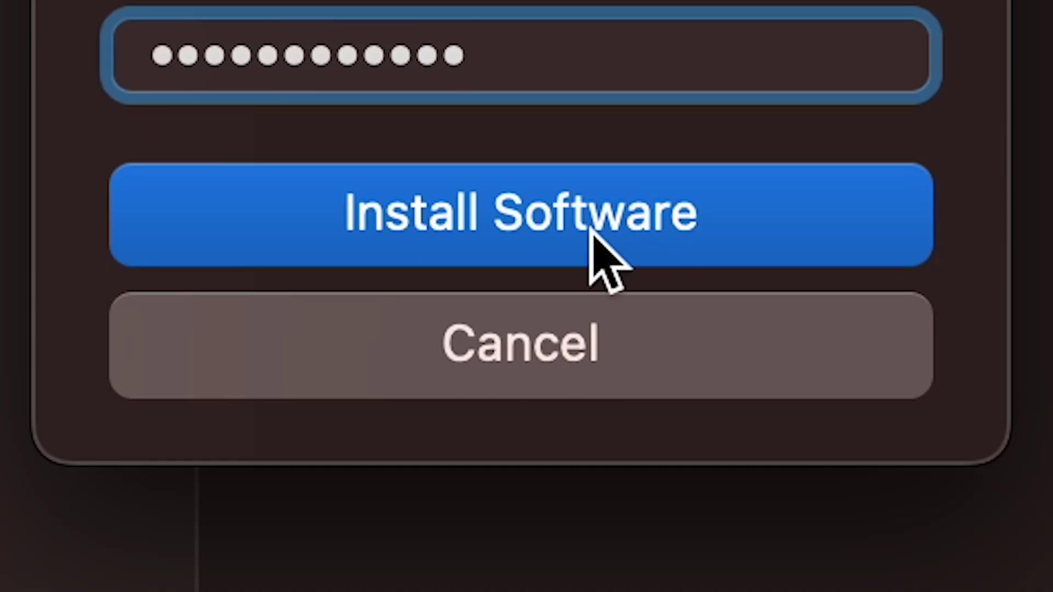
click(590, 229)
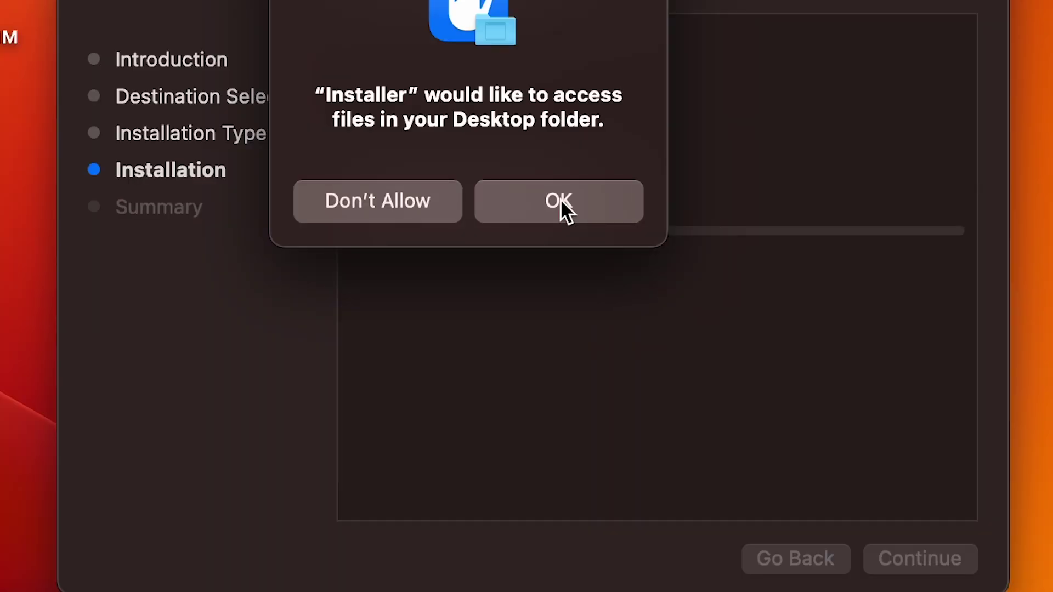
- Grant the installer access to the Desktop folder so file copying proceeds
click(561, 198)
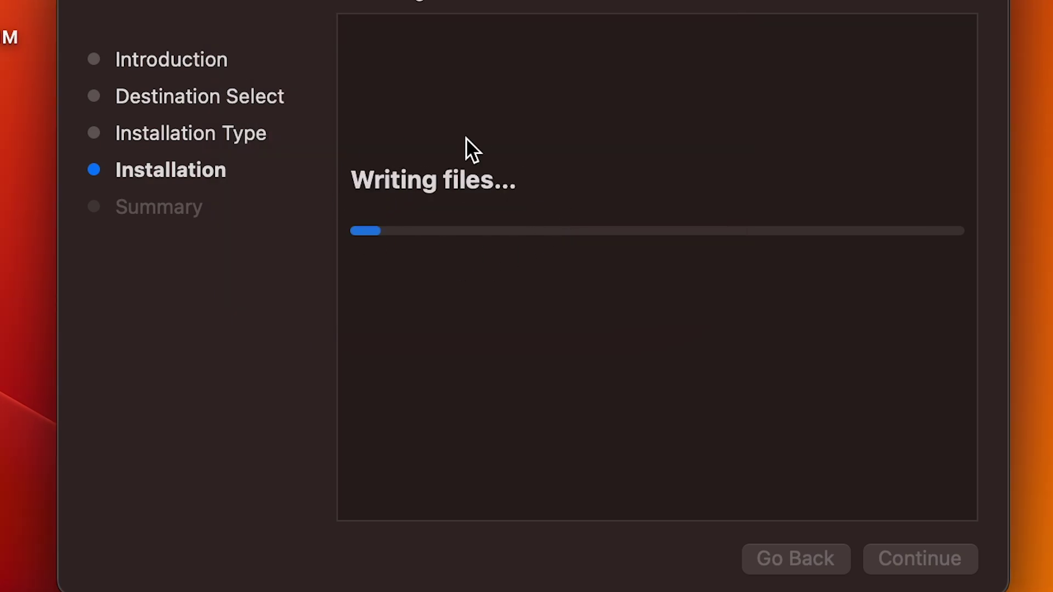